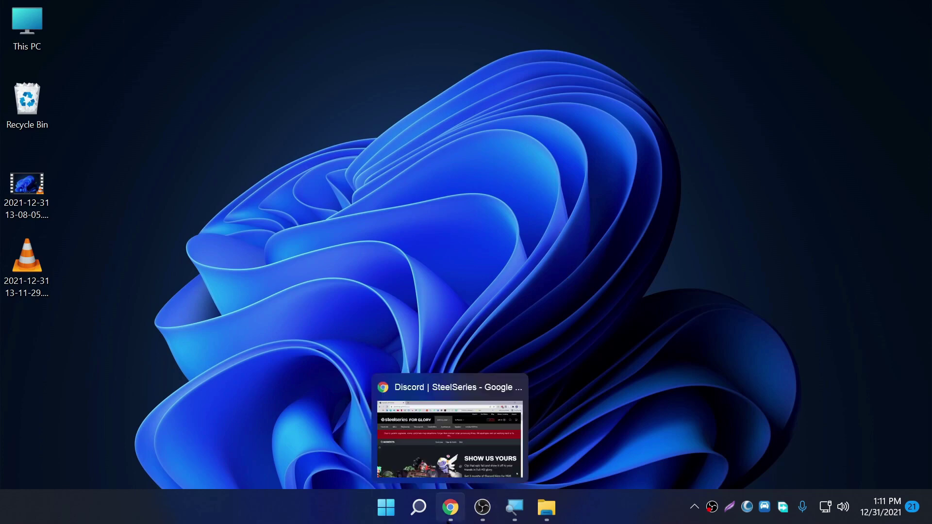
Scroll steelseries.com/discord down to Free Download and read the Nitro eligibility notes (new Nitro users only)
{"action": "left_click", "coordinate": [450, 508]}
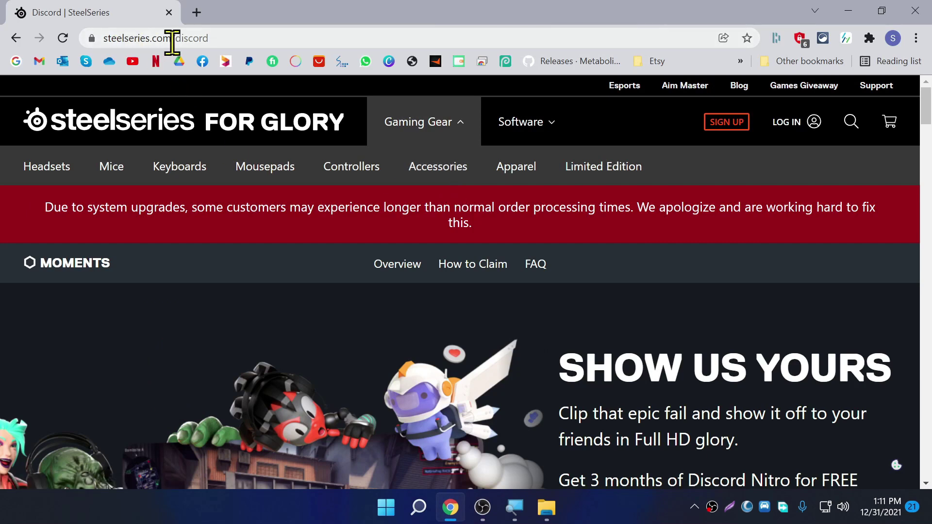
{"action": "scroll", "coordinate": [651, 312], "scroll_direction": "down", "scroll_amount": 3}
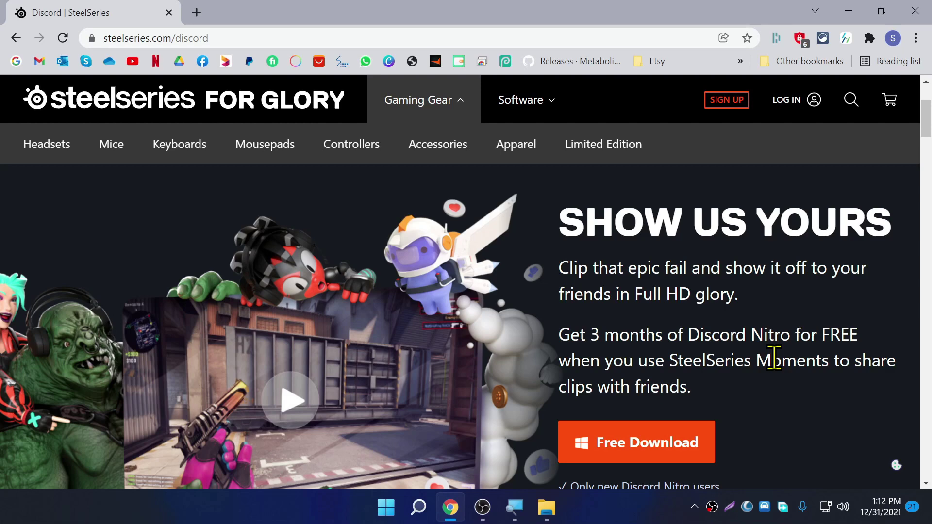
{"action": "scroll", "coordinate": [800, 324], "scroll_direction": "down", "scroll_amount": 2}
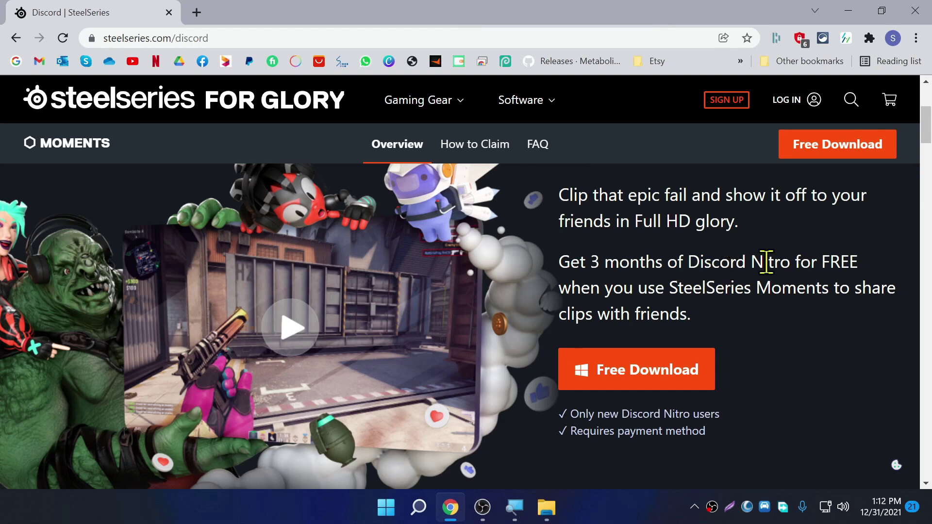
{"action": "scroll", "coordinate": [668, 253], "scroll_direction": "down", "scroll_amount": 1}
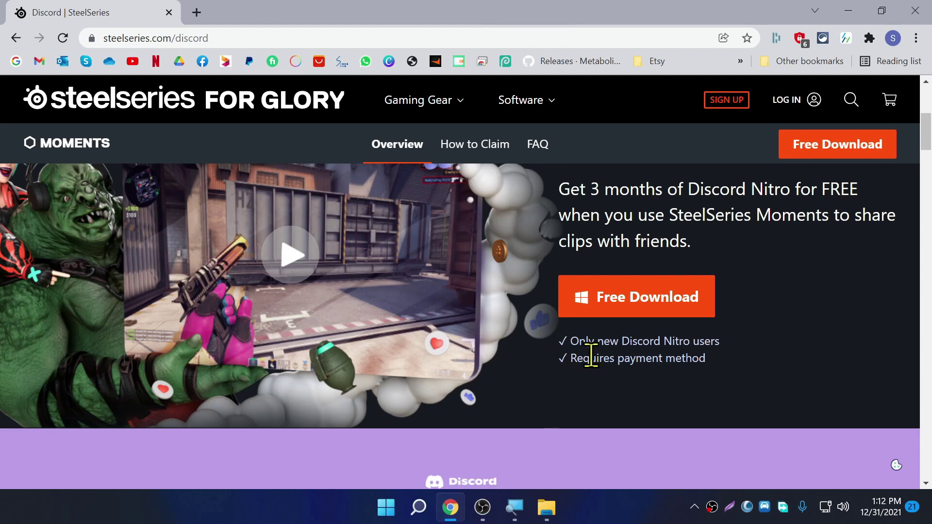
{"action": "left_click_drag", "start_coordinate": [572, 344], "coordinate": [723, 350]}
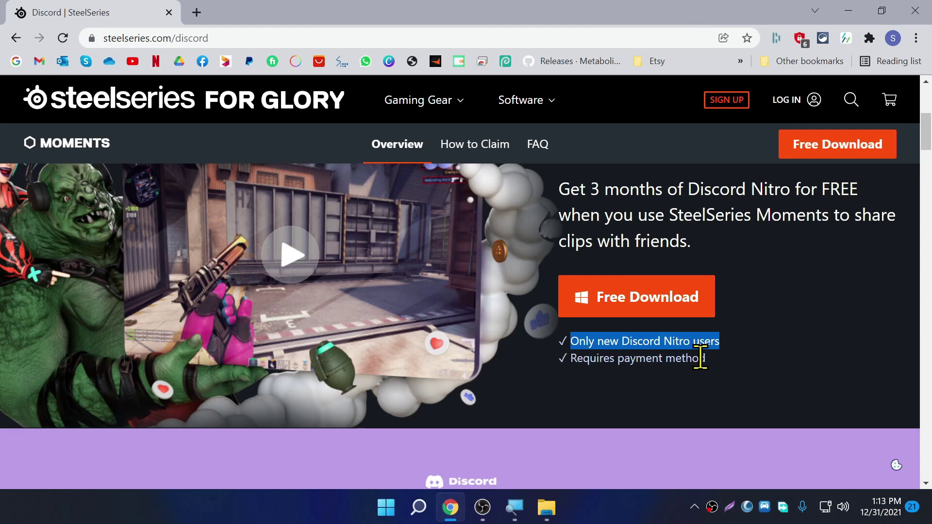
{"action": "left_click", "coordinate": [765, 387]}
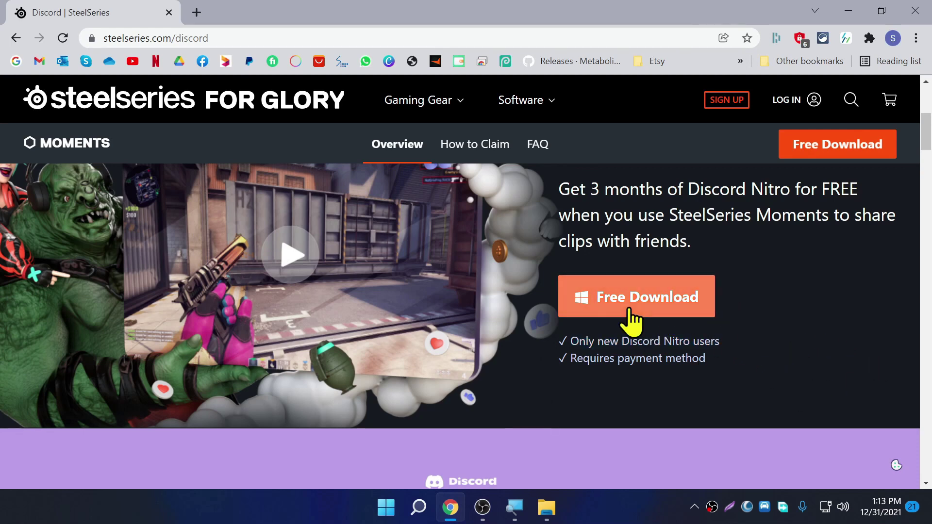
Download the SteelSeries GG 12.2.0 installer again in Free Download Manager despite the existing file
{"action": "left_click", "coordinate": [651, 300]}
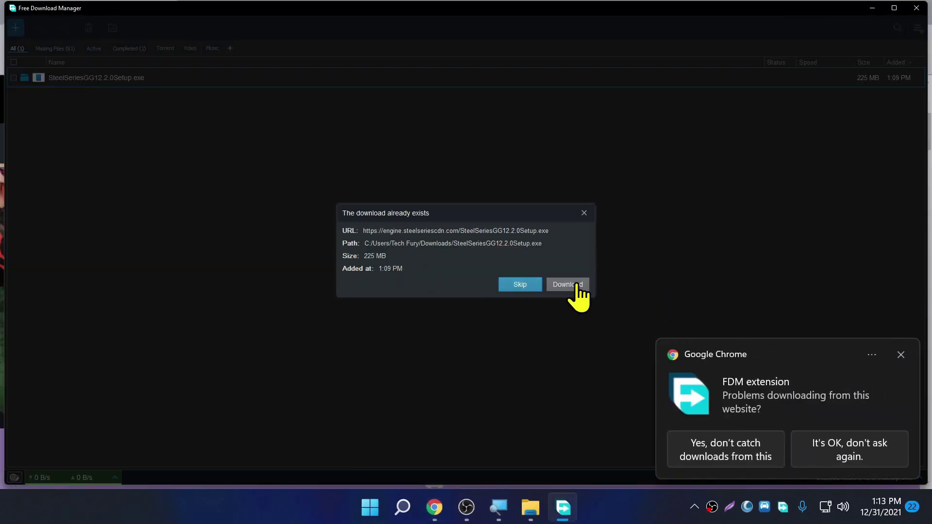
{"action": "left_click", "coordinate": [573, 284]}
{"action": "left_click", "coordinate": [559, 302]}
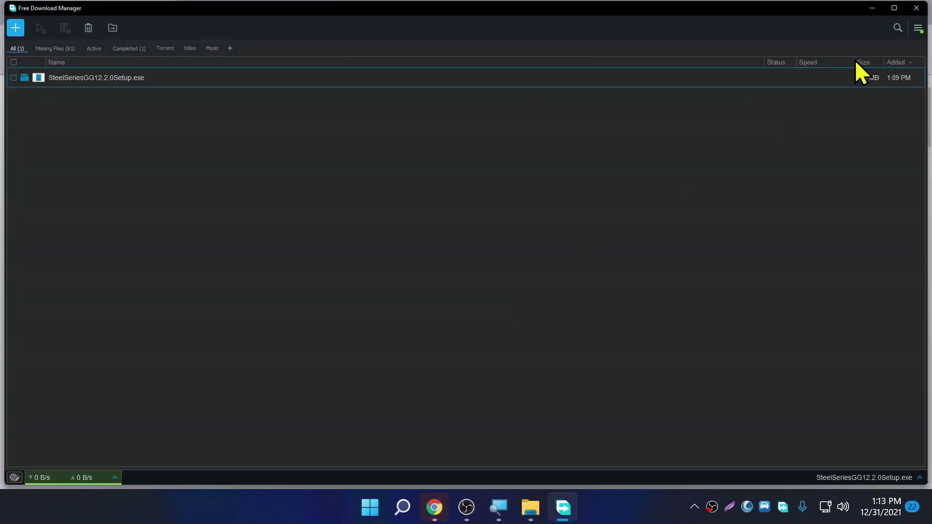
Close Free Download Manager and Chrome, then open the Downloads folder in File Explorer
{"action": "left_click", "coordinate": [915, 9]}
{"action": "left_click", "coordinate": [689, 7]}
{"action": "left_click", "coordinate": [913, 11]}
{"action": "left_click", "coordinate": [546, 508]}
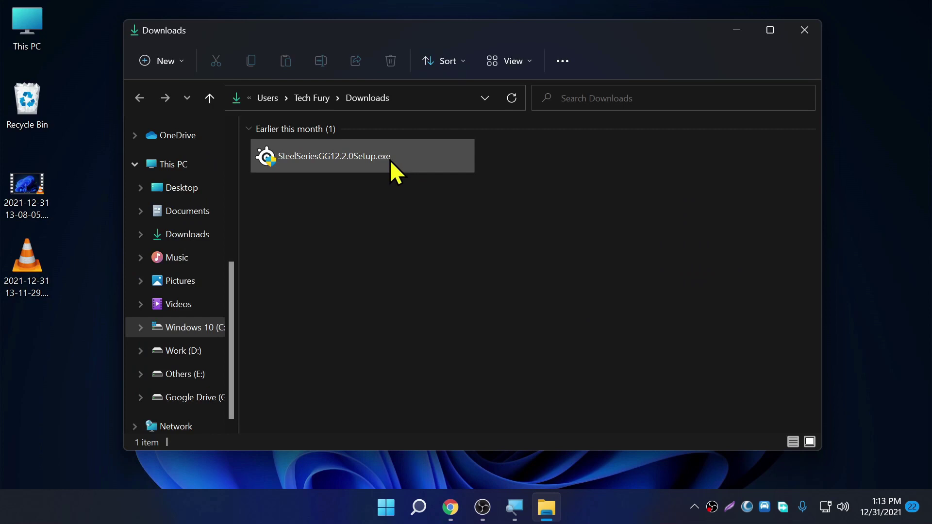
Run SteelSeriesGG12.2.0Setup.exe in English, accept the licence, and finish with SteelSeries GG launching
{"action": "double_click", "coordinate": [362, 152]}
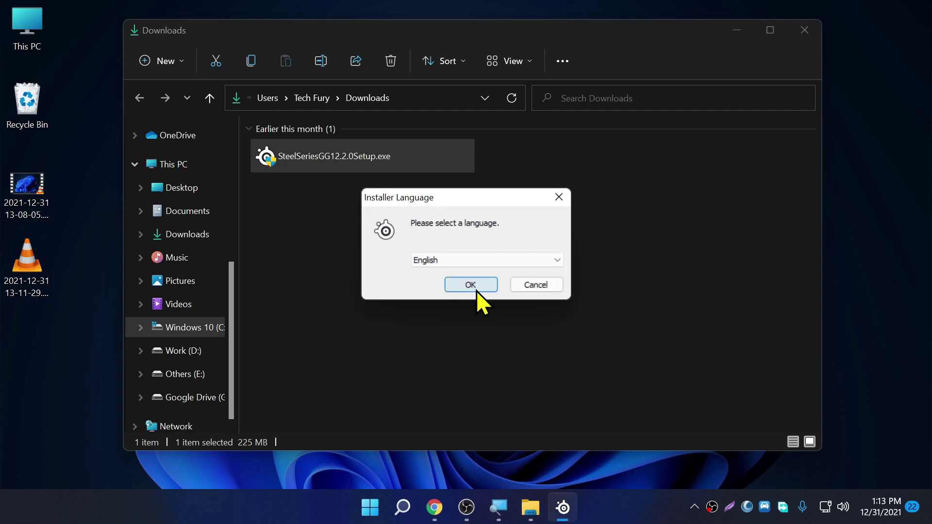
{"action": "left_click", "coordinate": [477, 290]}
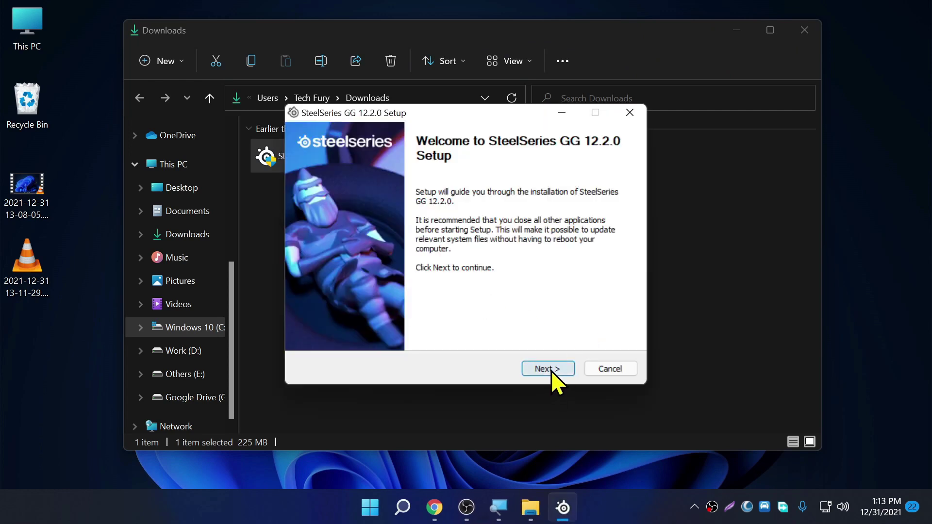
{"action": "left_click", "coordinate": [550, 369]}
{"action": "left_click", "coordinate": [548, 370]}
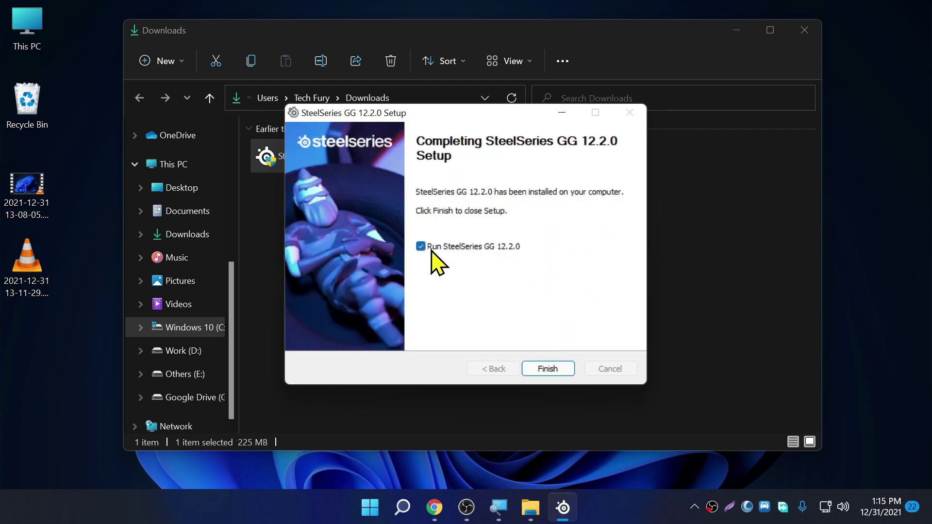
{"action": "left_click", "coordinate": [562, 368]}
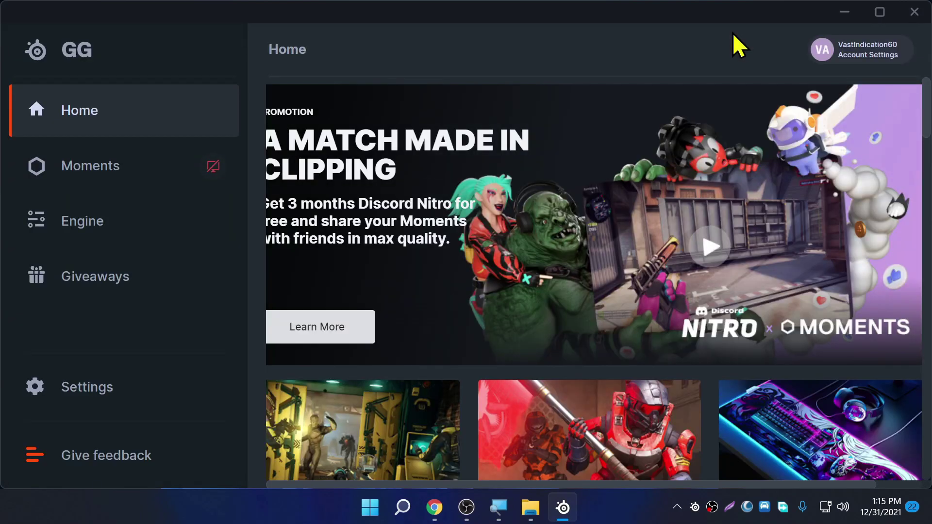
In maximized GG's Moments section, enable Moments capture and view the 3 Months of Discord Nitro offer
{"action": "double_click", "coordinate": [500, 18]}
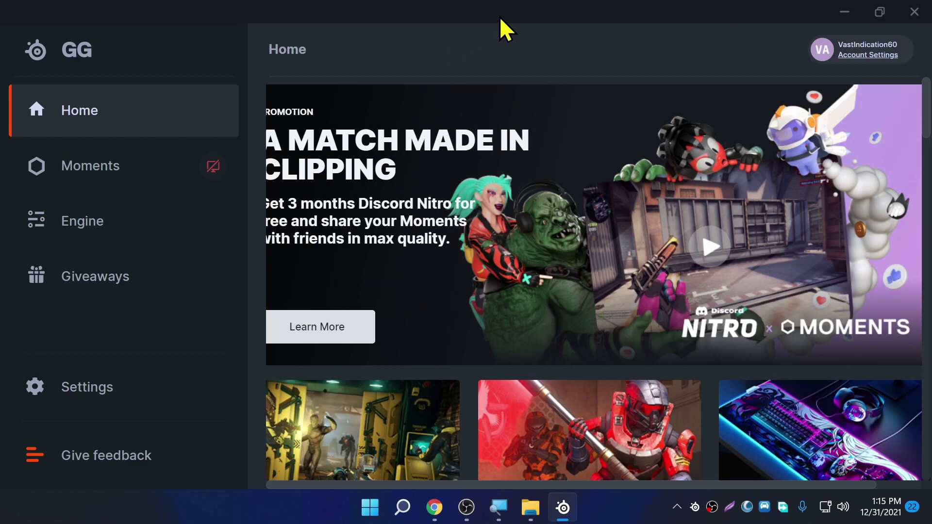
{"action": "left_click", "coordinate": [120, 187]}
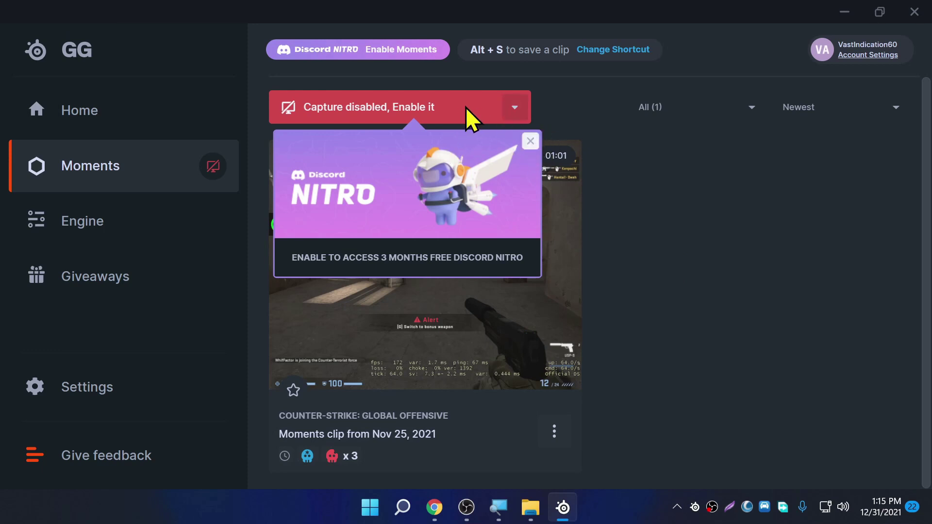
{"action": "left_click", "coordinate": [531, 142]}
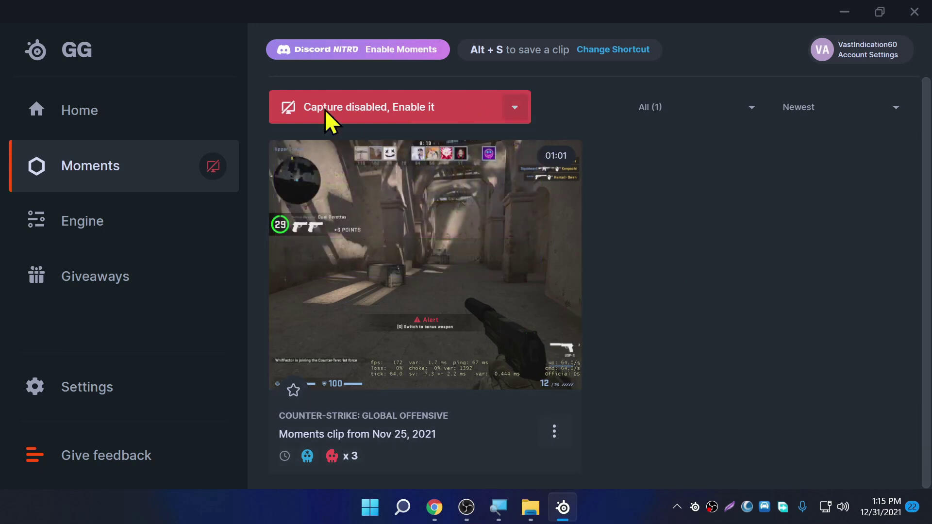
{"action": "left_click", "coordinate": [507, 109]}
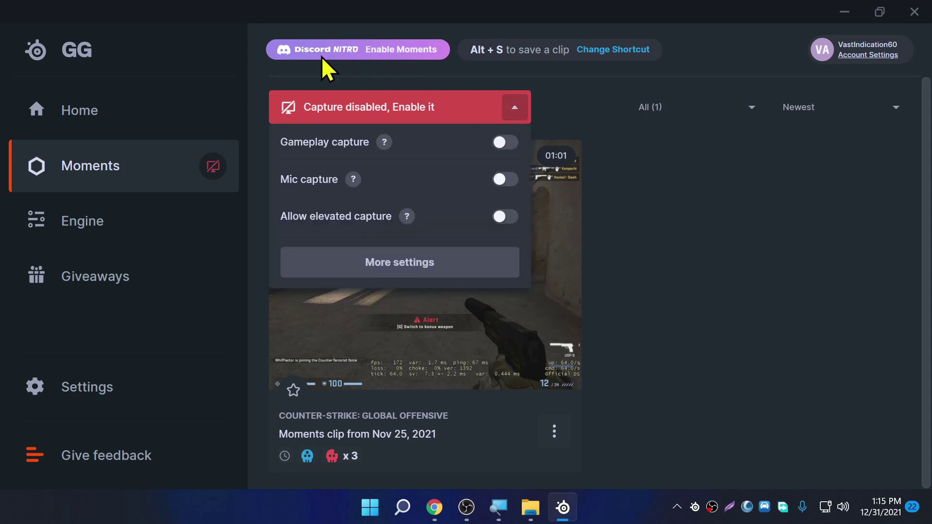
{"action": "left_click", "coordinate": [373, 70]}
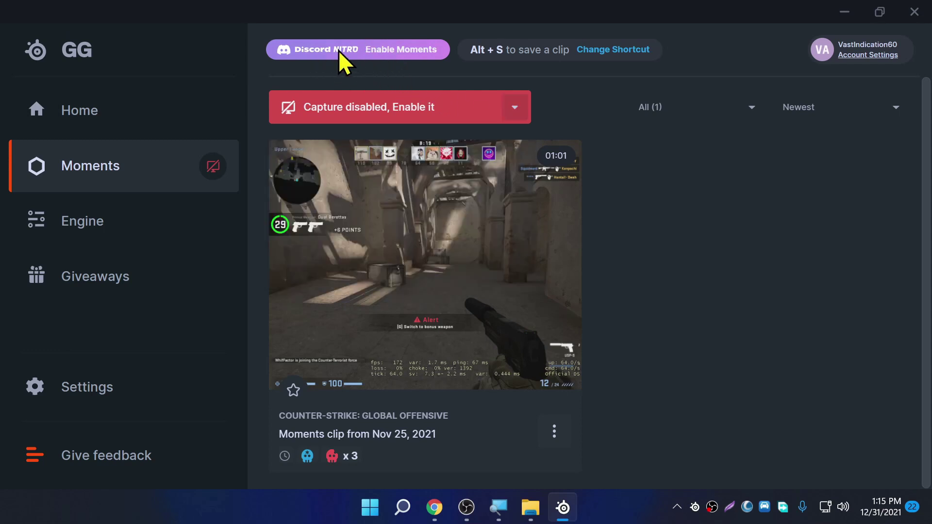
{"action": "left_click", "coordinate": [389, 52]}
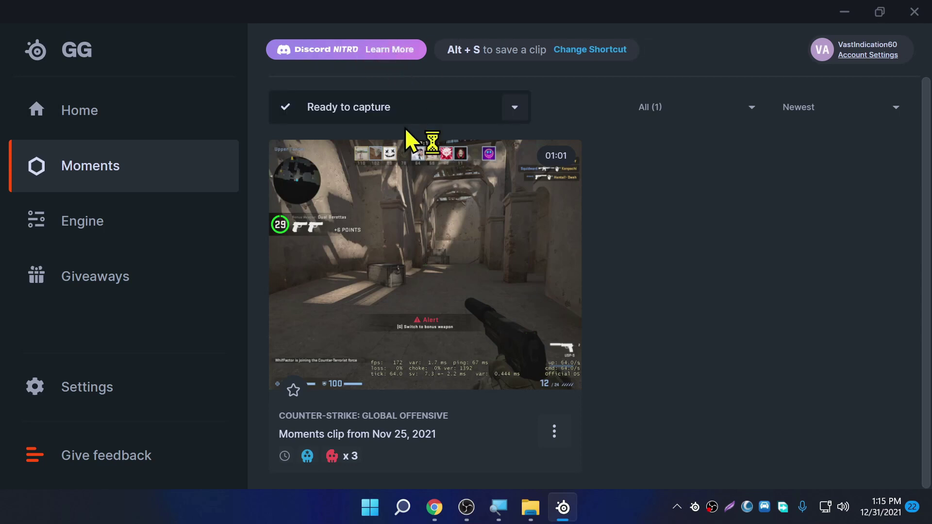
{"action": "left_click", "coordinate": [396, 50]}
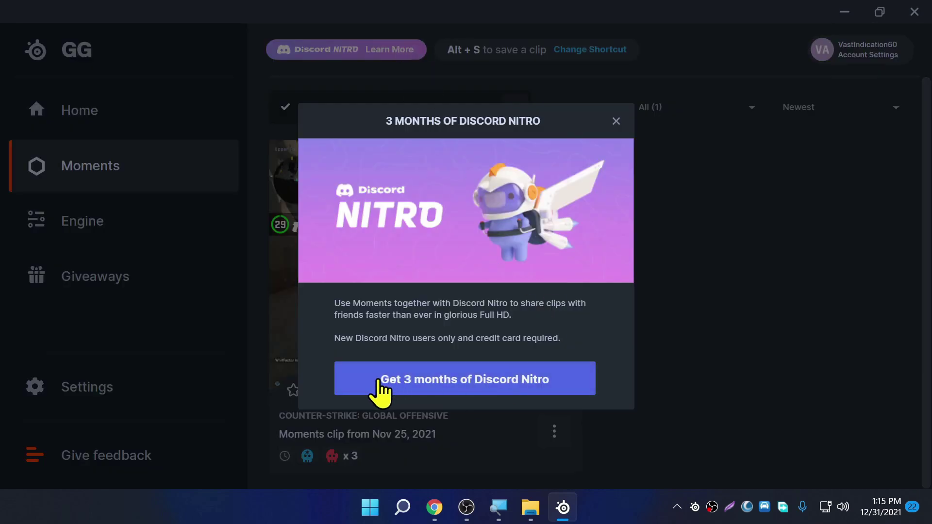
Claim the 3 Nitro months and review the terms: US$0.00 today, then US$9.99/month from 31 Mar 2022
{"action": "left_click", "coordinate": [528, 384]}
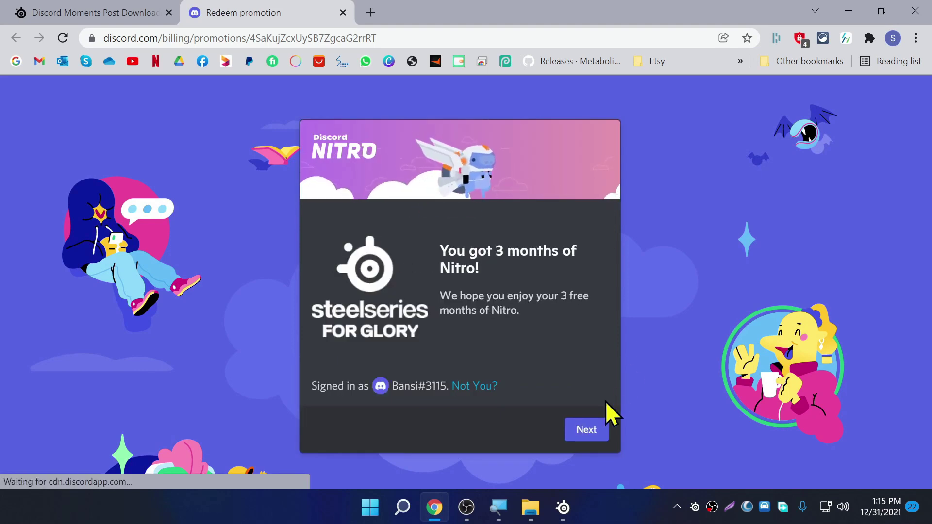
{"action": "left_click", "coordinate": [589, 430]}
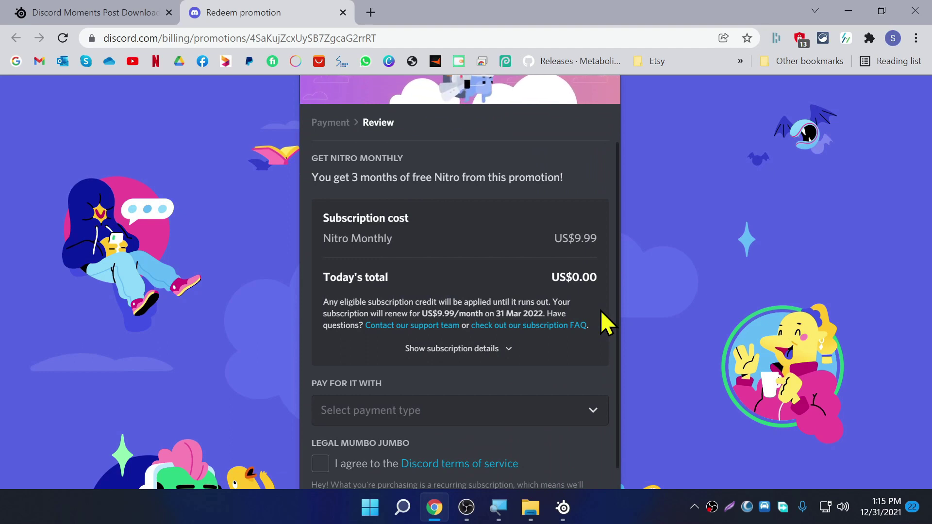
{"action": "scroll", "coordinate": [605, 221], "scroll_direction": "down", "scroll_amount": 1}
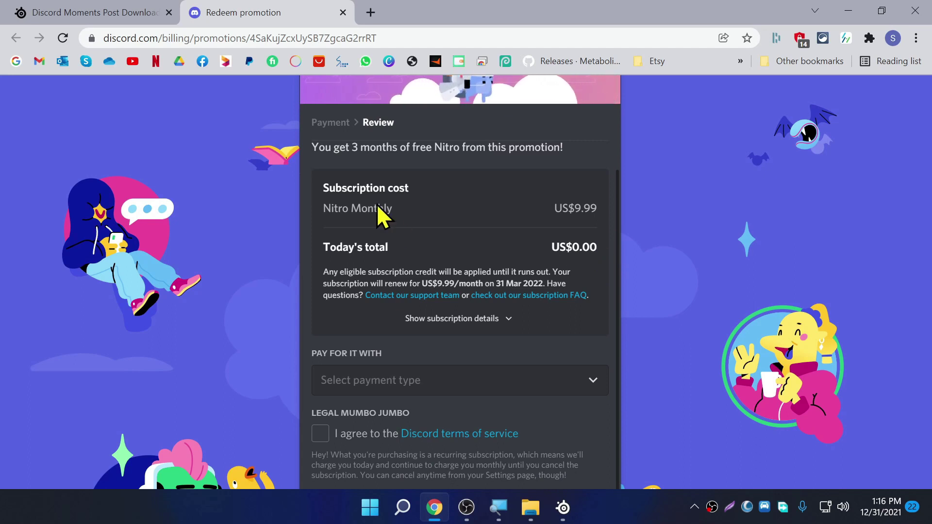
{"action": "scroll", "coordinate": [427, 235], "scroll_direction": "down", "scroll_amount": 1}
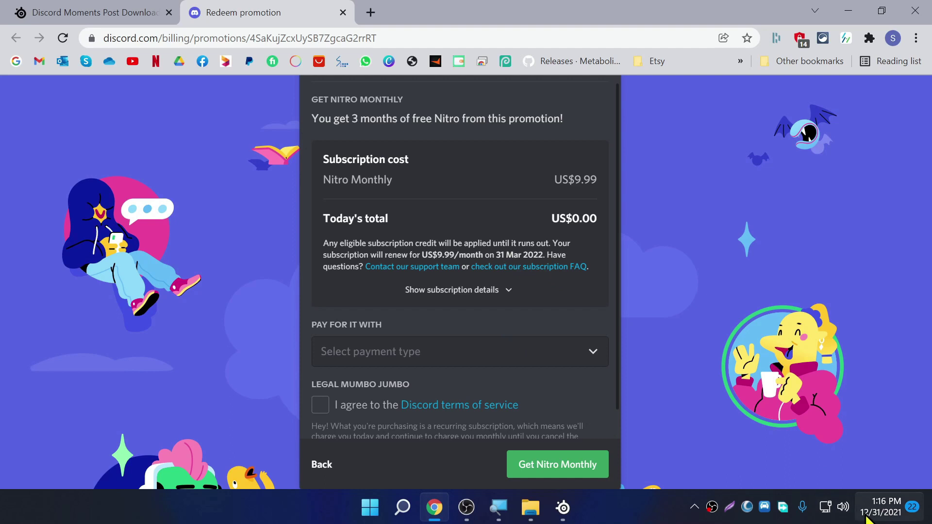
{"action": "mouse_move", "coordinate": [878, 521]}
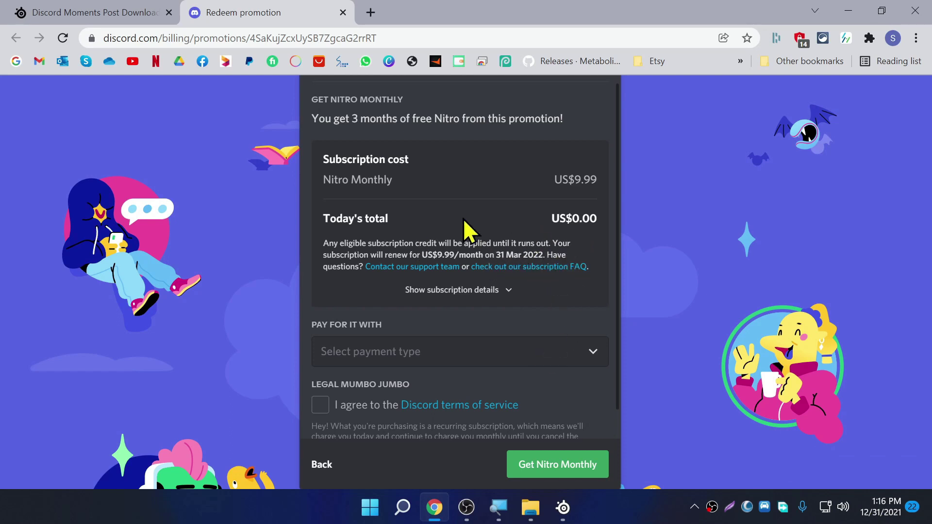
{"action": "scroll", "coordinate": [585, 209], "scroll_direction": "up", "scroll_amount": 2}
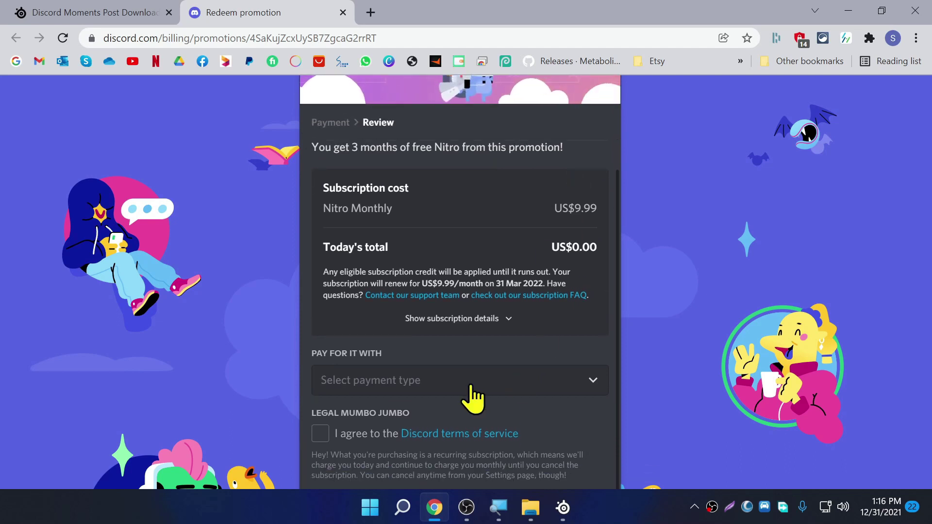
Add a new card payment method, filling the card number from a saved card
{"action": "left_click", "coordinate": [474, 386]}
{"action": "scroll", "coordinate": [573, 374], "scroll_direction": "down", "scroll_amount": 1}
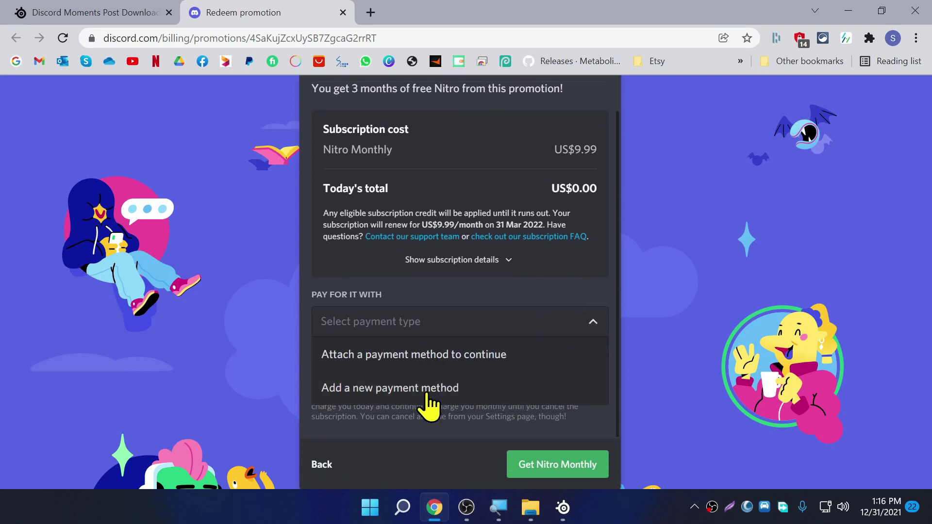
{"action": "left_click", "coordinate": [447, 389]}
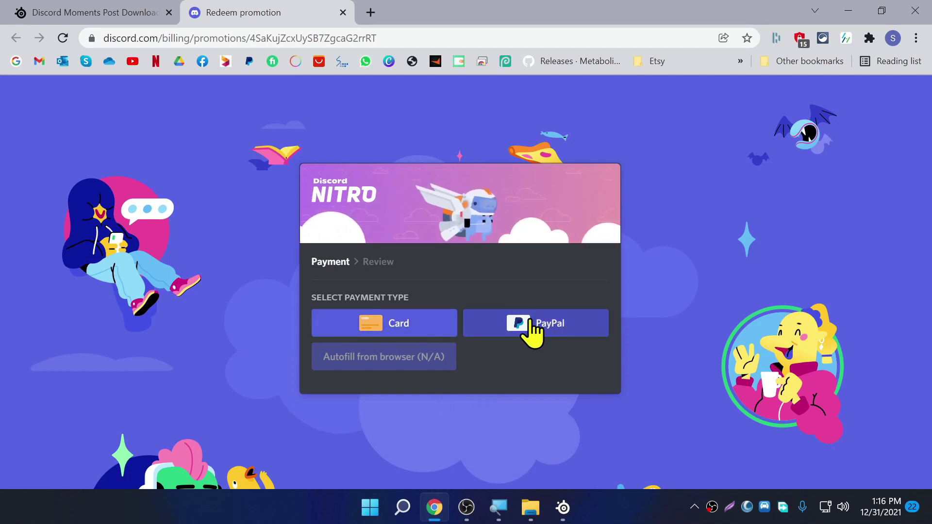
{"action": "left_click", "coordinate": [380, 323]}
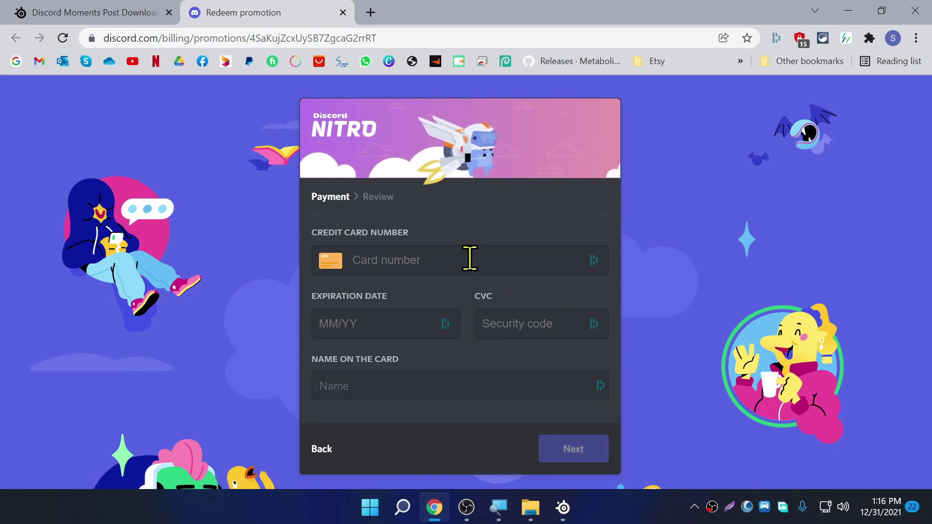
{"action": "left_click", "coordinate": [470, 259]}
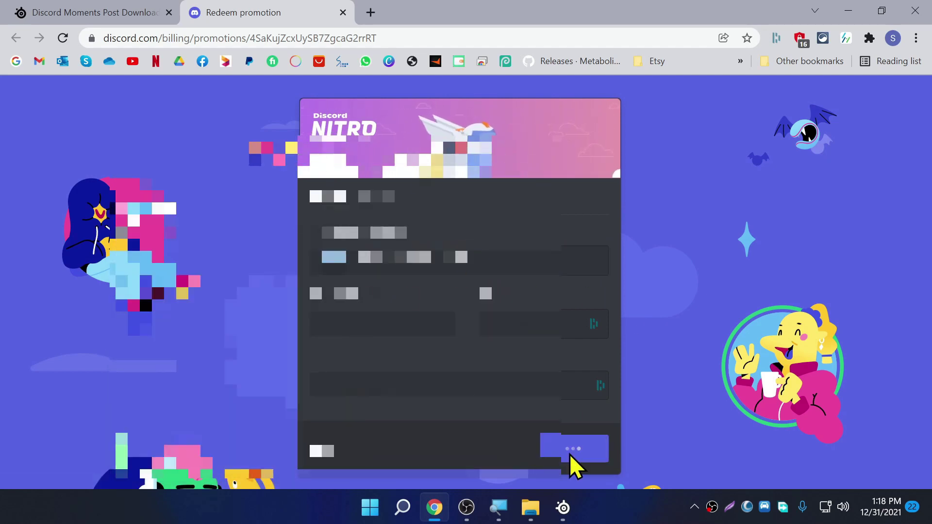
{"action": "left_click", "coordinate": [571, 450]}
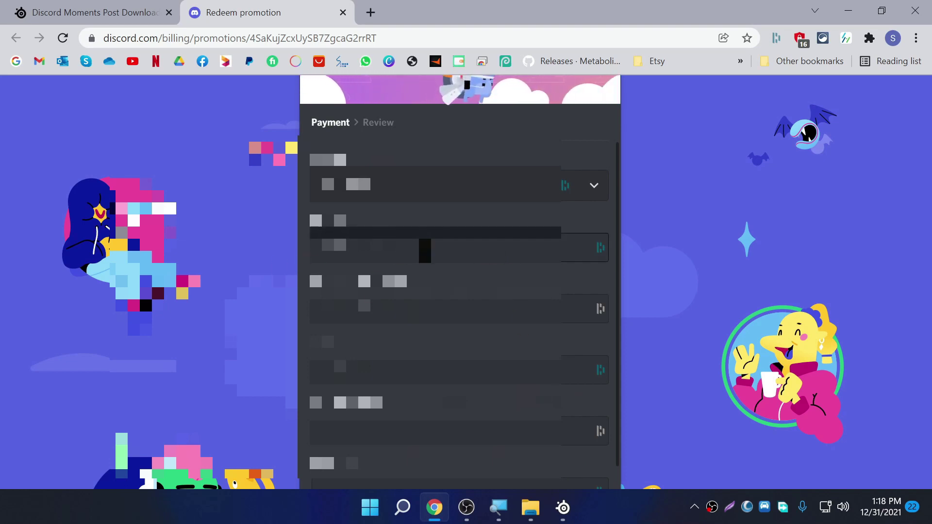
Autofill the billing address details with Sri Lanka as country and continue to review
{"action": "scroll", "coordinate": [495, 231], "scroll_direction": "down", "scroll_amount": 1}
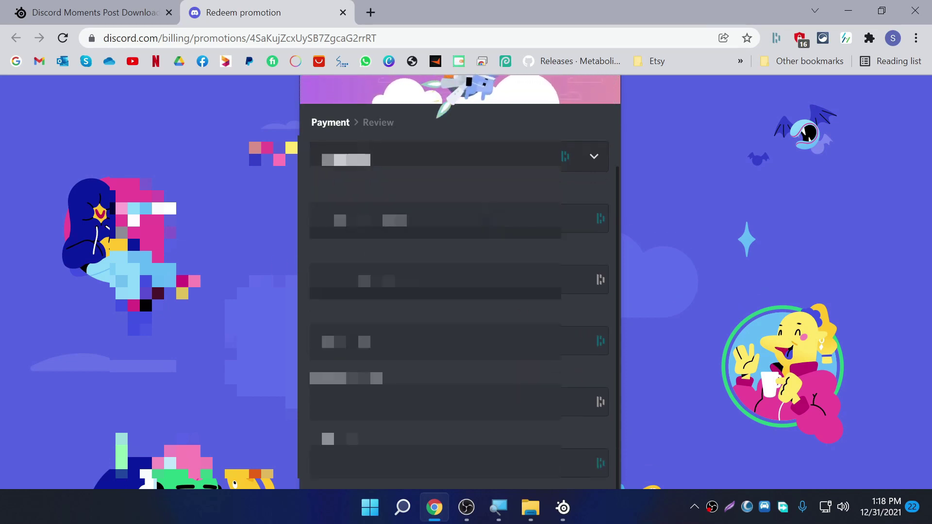
{"action": "scroll", "coordinate": [606, 251], "scroll_direction": "up", "scroll_amount": 1}
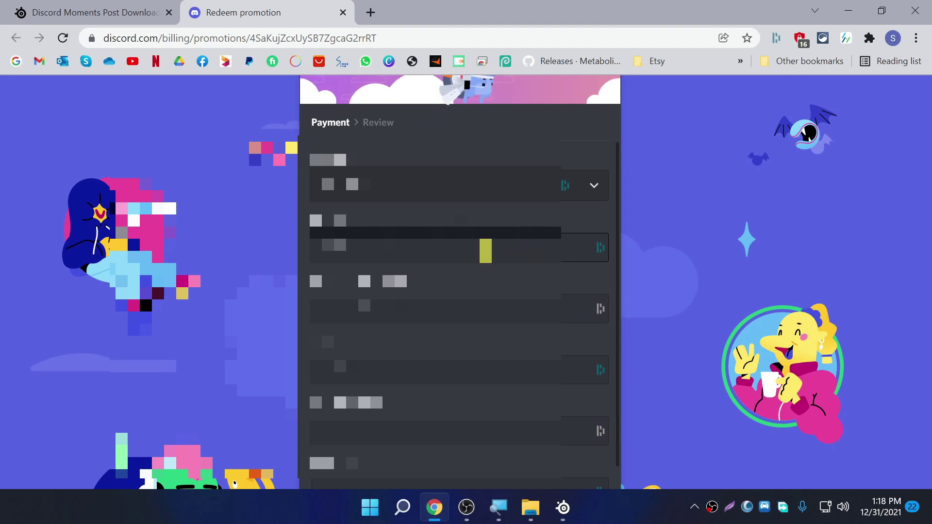
{"action": "left_click", "coordinate": [603, 248]}
{"action": "left_click", "coordinate": [537, 323]}
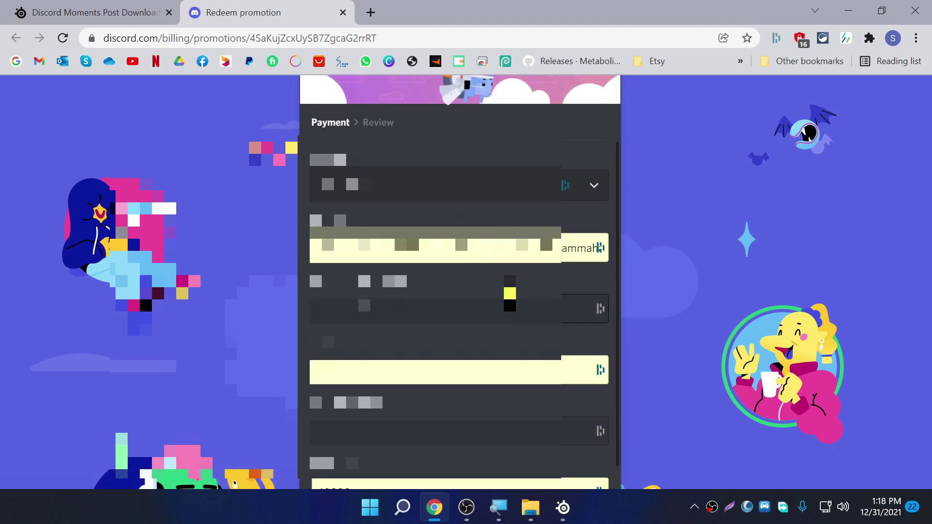
{"action": "left_click", "coordinate": [572, 473]}
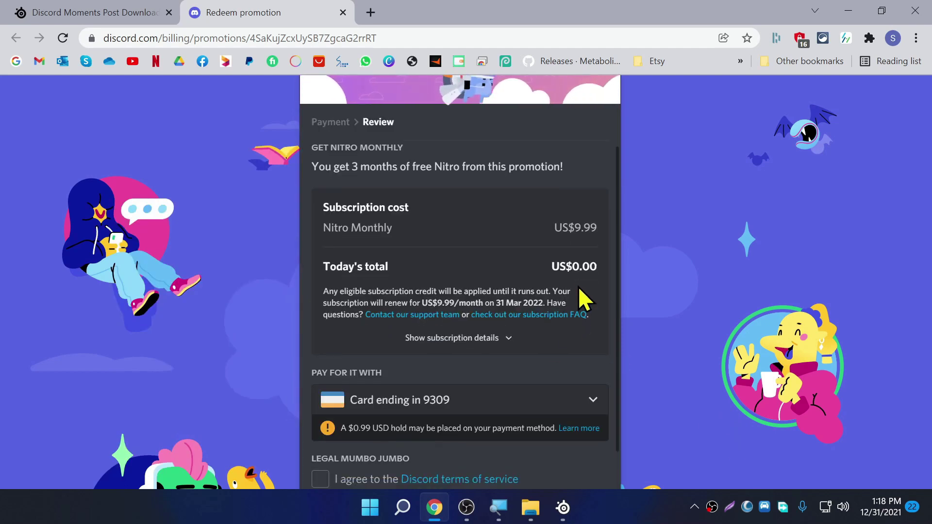
Scroll through the review step, agree to the terms, and redeem Nitro Monthly free for 3 months
{"action": "scroll", "coordinate": [579, 289], "scroll_direction": "down", "scroll_amount": 1}
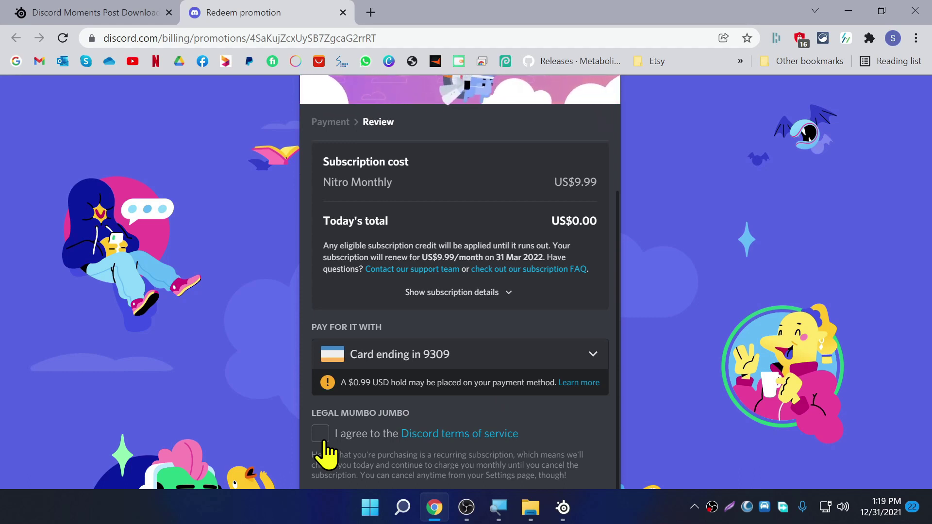
{"action": "scroll", "coordinate": [573, 415], "scroll_direction": "down", "scroll_amount": 1}
{"action": "scroll", "coordinate": [573, 415], "scroll_direction": "down", "scroll_amount": 1}
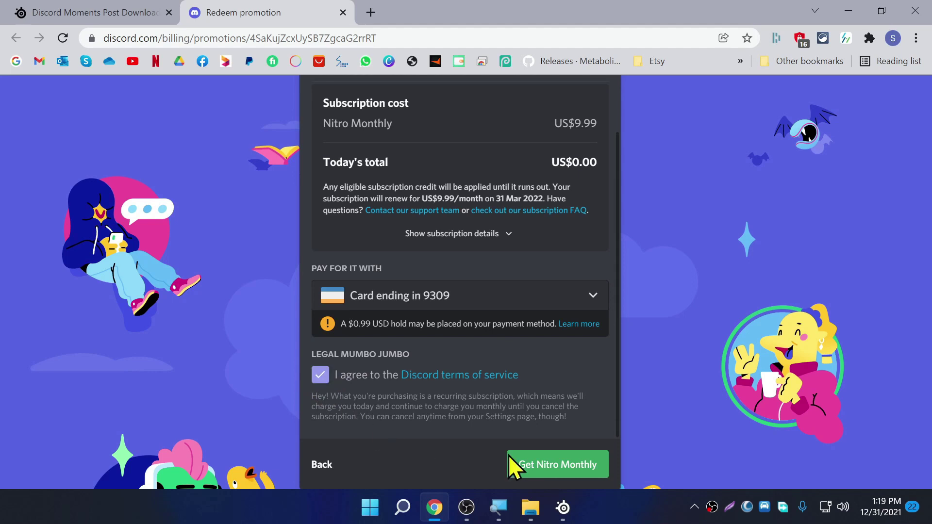
{"action": "left_click", "coordinate": [561, 465]}
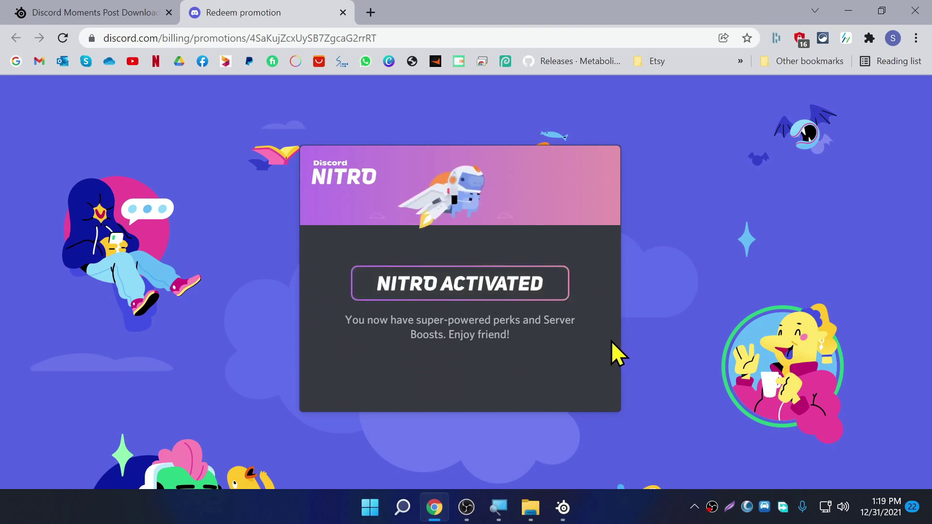
Launch the pinned Discord app from the Start menu
{"action": "left_click", "coordinate": [370, 508]}
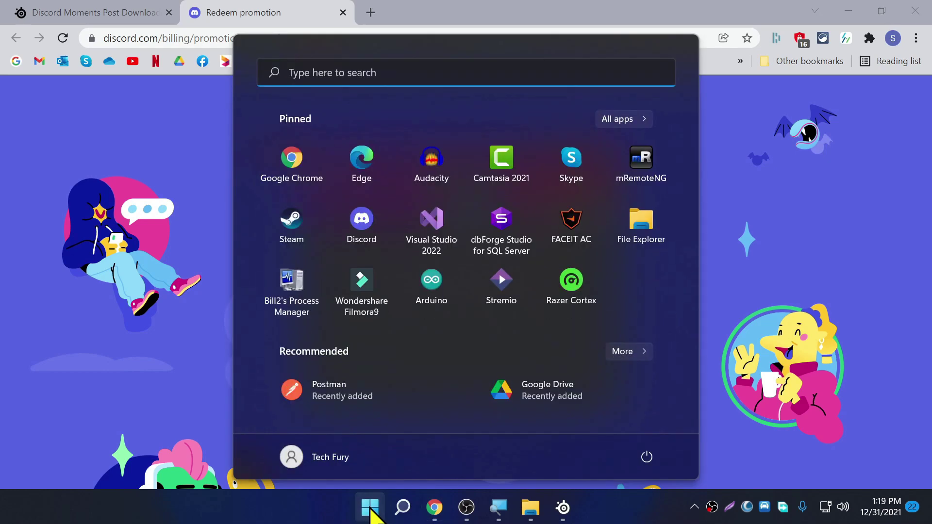
{"action": "left_click", "coordinate": [357, 220]}
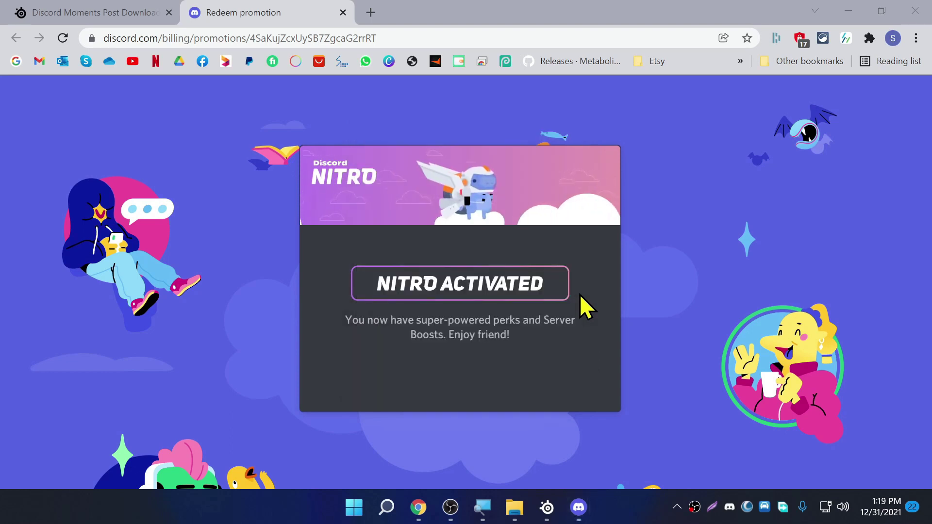
Bring the Discord window into view and maximize it to fill the screen
{"action": "left_click", "coordinate": [585, 510]}
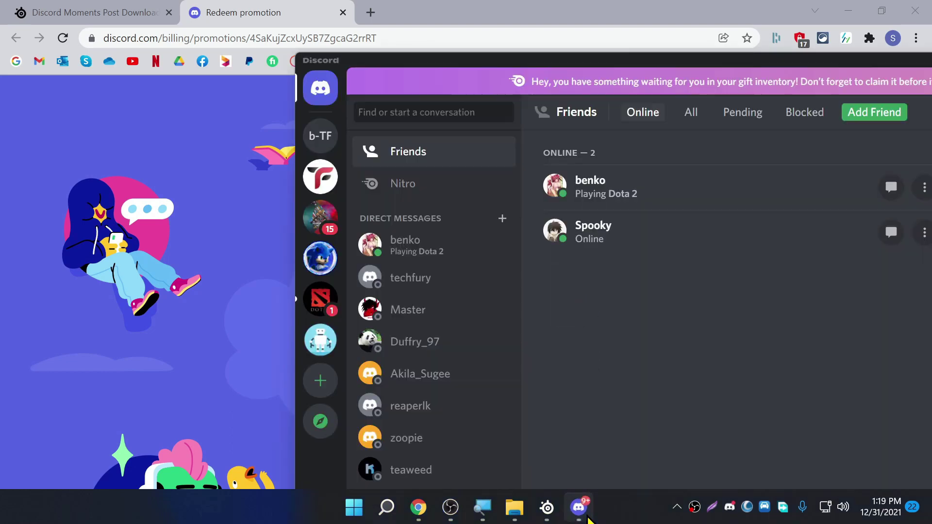
{"action": "left_click_drag", "start_coordinate": [615, 65], "coordinate": [479, 39]}
{"action": "double_click", "coordinate": [479, 40]}
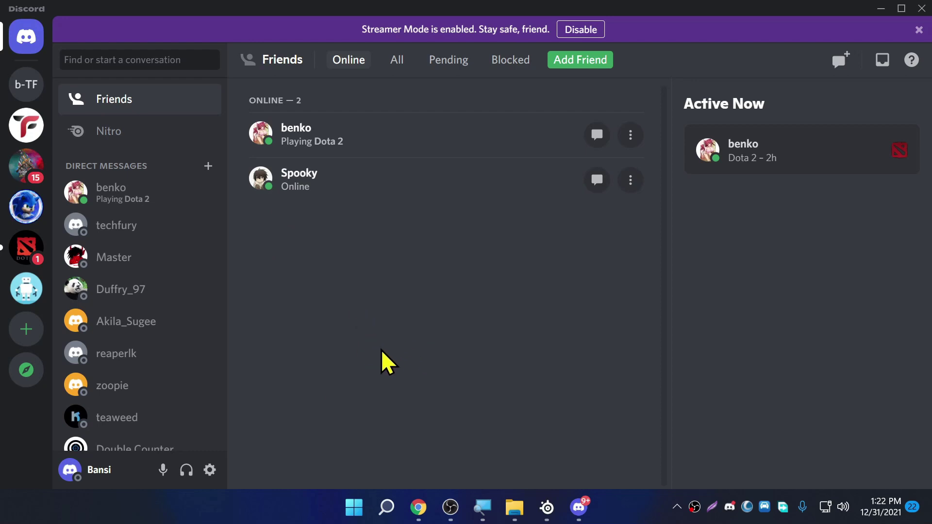
Turn Streamer Mode off in User Settings, then open the Discord Nitro settings page
{"action": "left_click", "coordinate": [210, 470]}
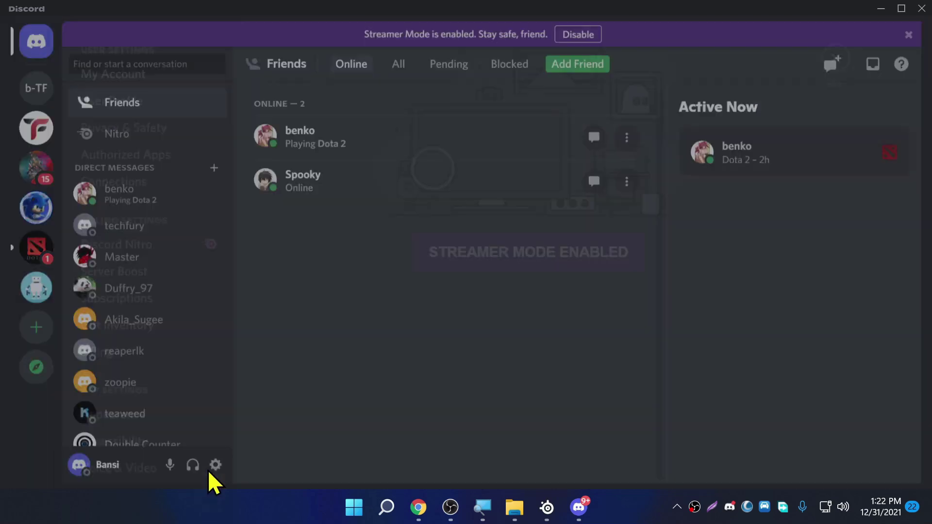
{"action": "left_click", "coordinate": [191, 244]}
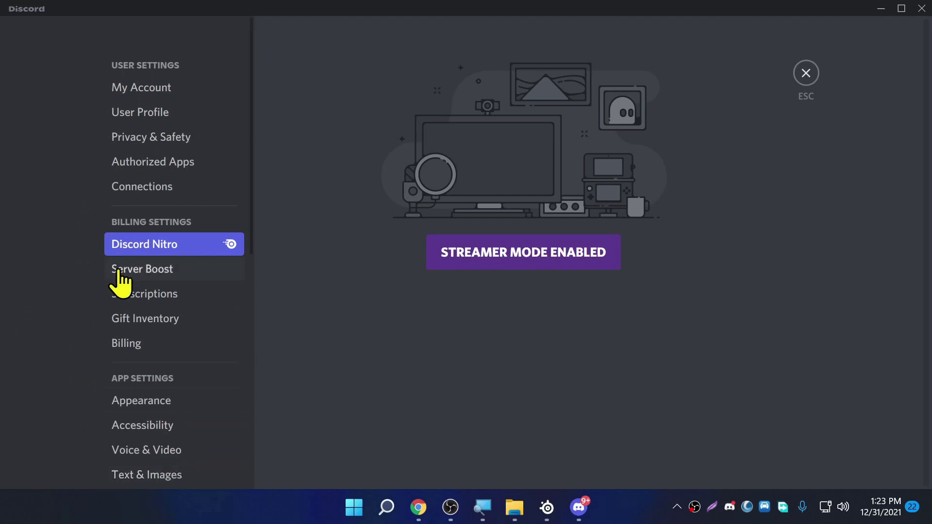
{"action": "left_click", "coordinate": [567, 258]}
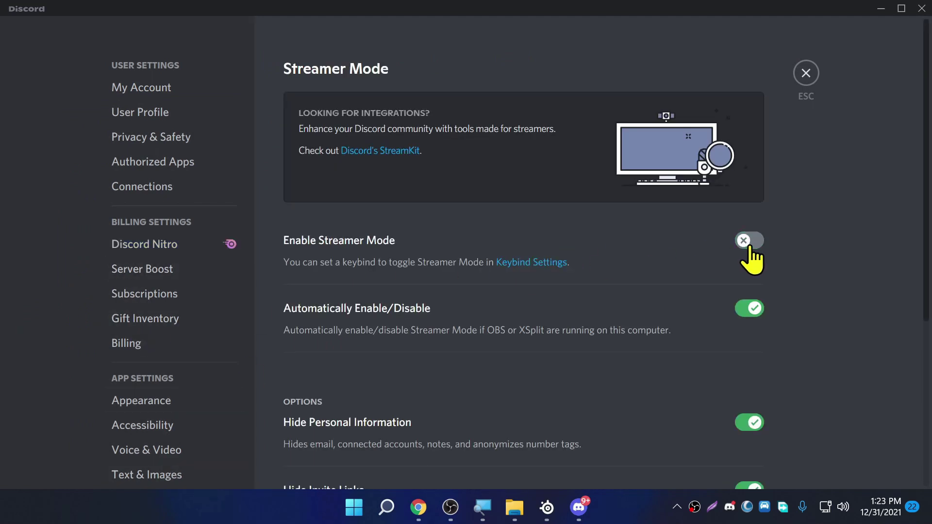
{"action": "left_click", "coordinate": [807, 74]}
{"action": "left_click", "coordinate": [209, 468]}
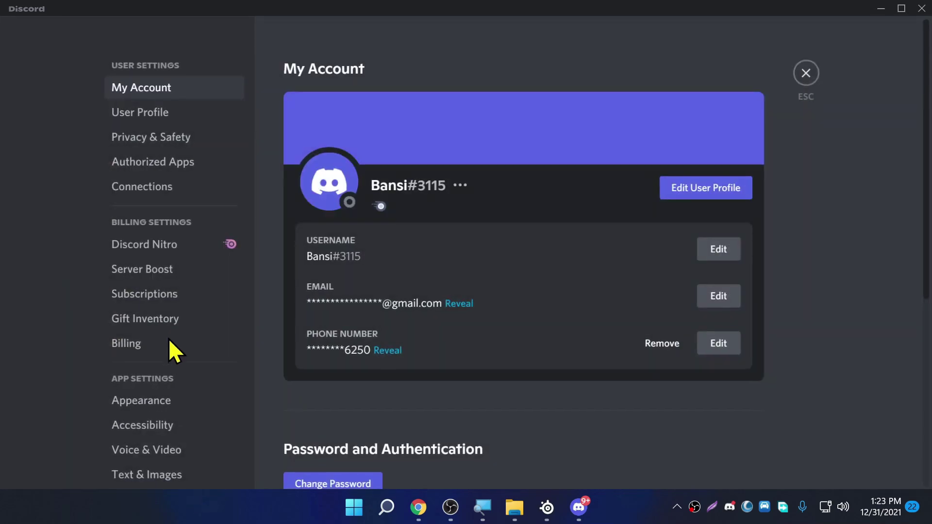
{"action": "left_click", "coordinate": [171, 247]}
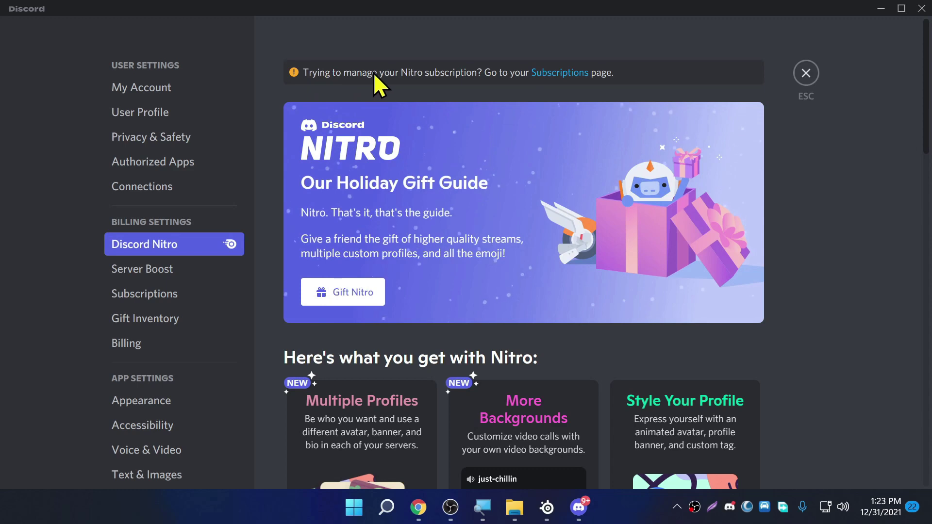
Go to Subscriptions from the Nitro banner and start cancelling the $9.99/month Nitro plan
{"action": "left_click", "coordinate": [579, 72]}
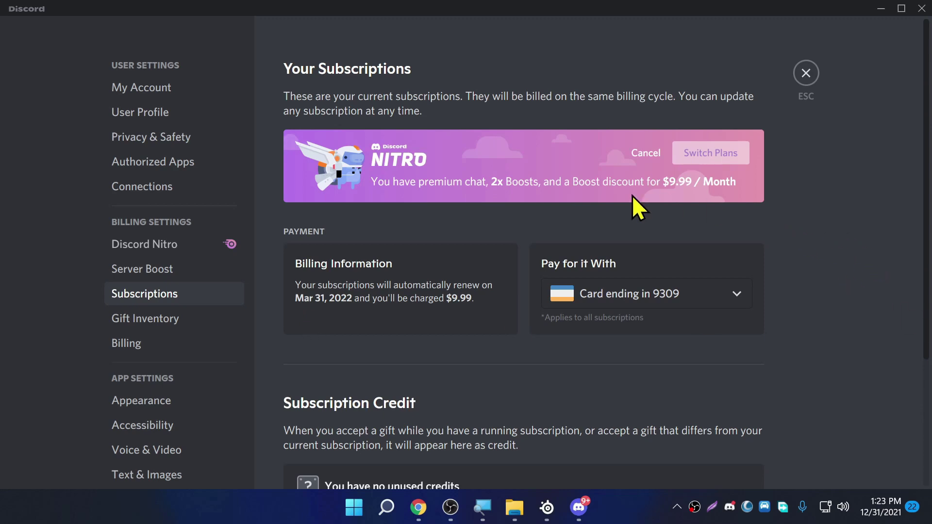
{"action": "left_click", "coordinate": [646, 154]}
Cancel Nitro Monthly through the perks reminder and confirmation, give a survey reason, then close the survey
{"action": "scroll", "coordinate": [568, 260], "scroll_direction": "down", "scroll_amount": 5}
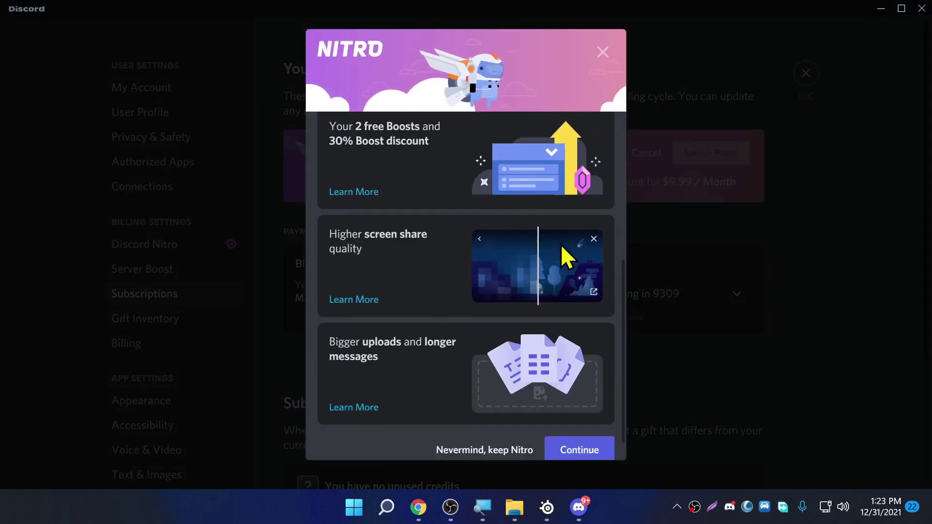
{"action": "left_click", "coordinate": [586, 447]}
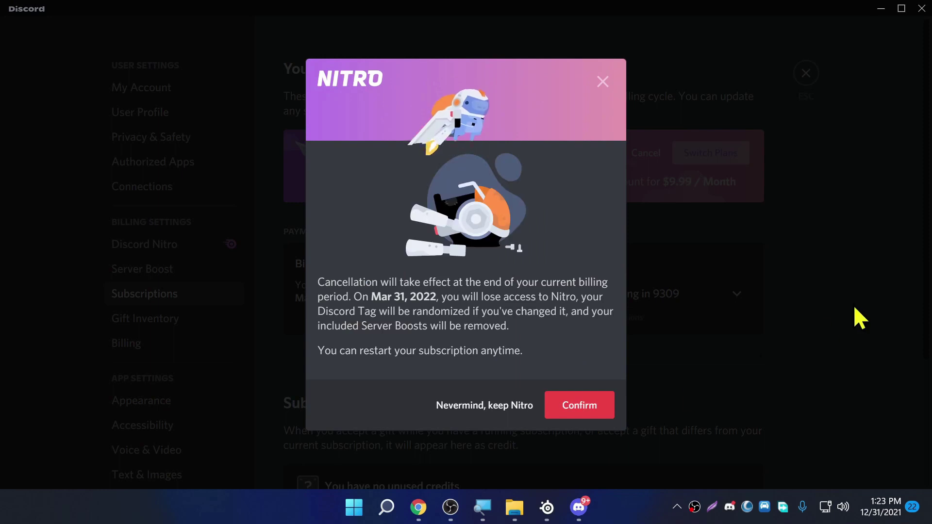
{"action": "left_click", "coordinate": [595, 413]}
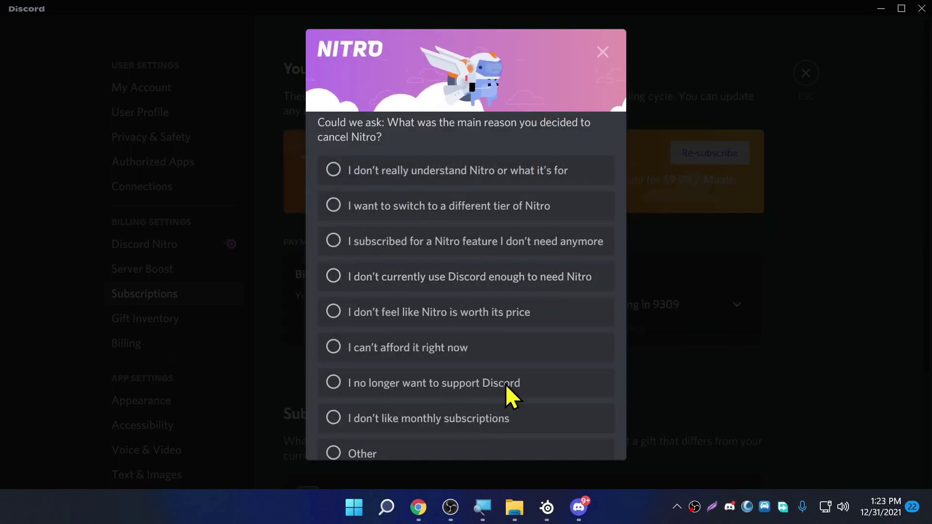
{"action": "left_click", "coordinate": [465, 172]}
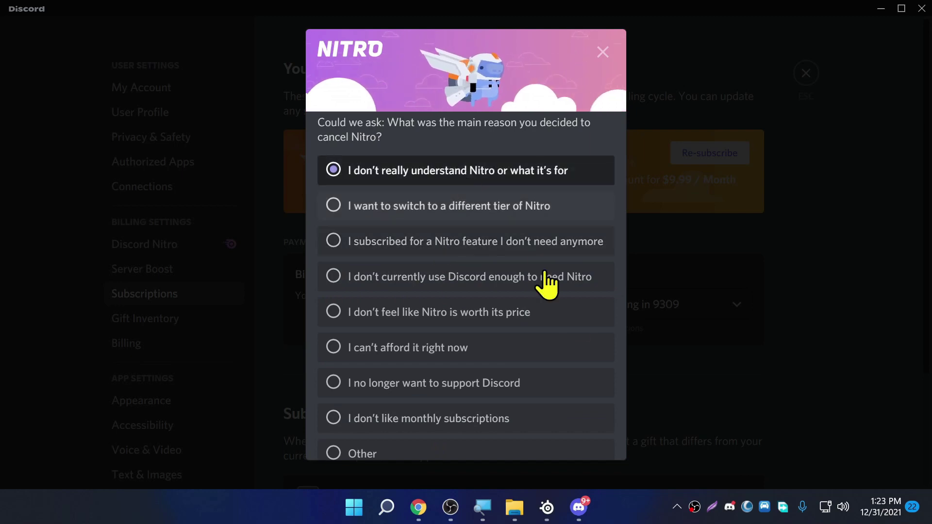
{"action": "left_click", "coordinate": [602, 54]}
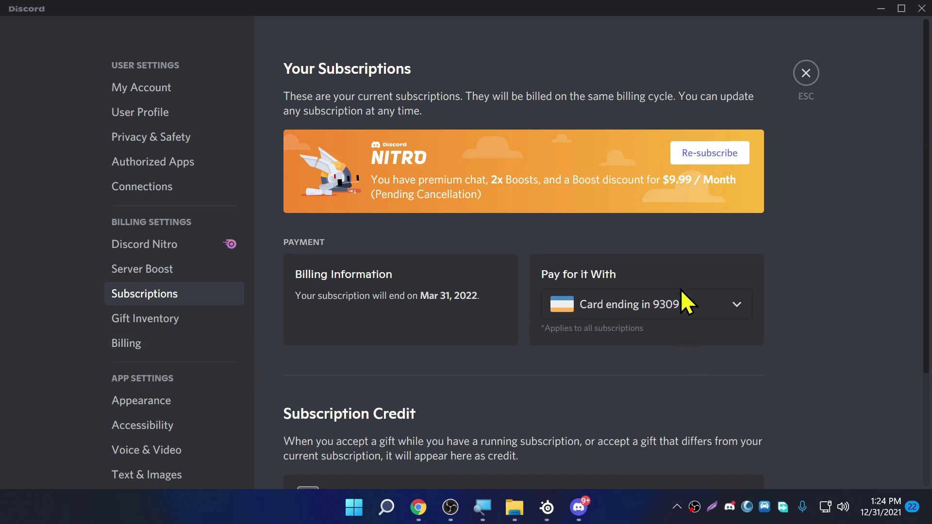
Delete the saved Visa card under Billing, then go back to the Discord Nitro page
{"action": "left_click", "coordinate": [136, 343]}
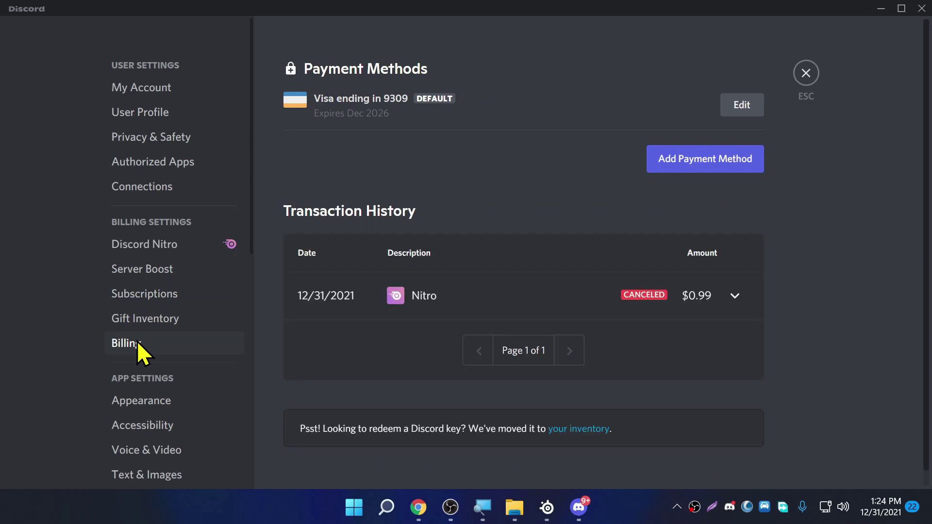
{"action": "left_click", "coordinate": [743, 106]}
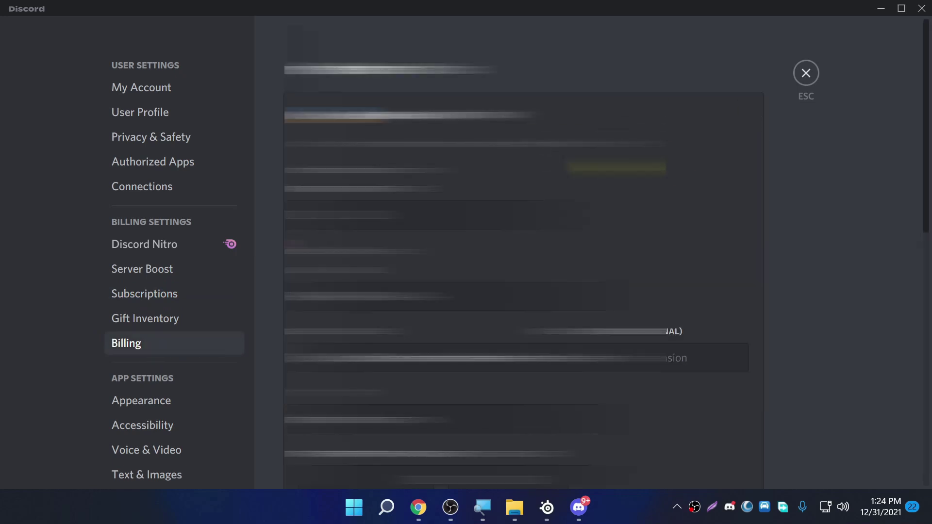
{"action": "scroll", "coordinate": [525, 252], "scroll_direction": "down", "scroll_amount": 6}
{"action": "scroll", "coordinate": [715, 170], "scroll_direction": "up", "scroll_amount": 3}
{"action": "scroll", "coordinate": [704, 337], "scroll_direction": "down", "scroll_amount": 4}
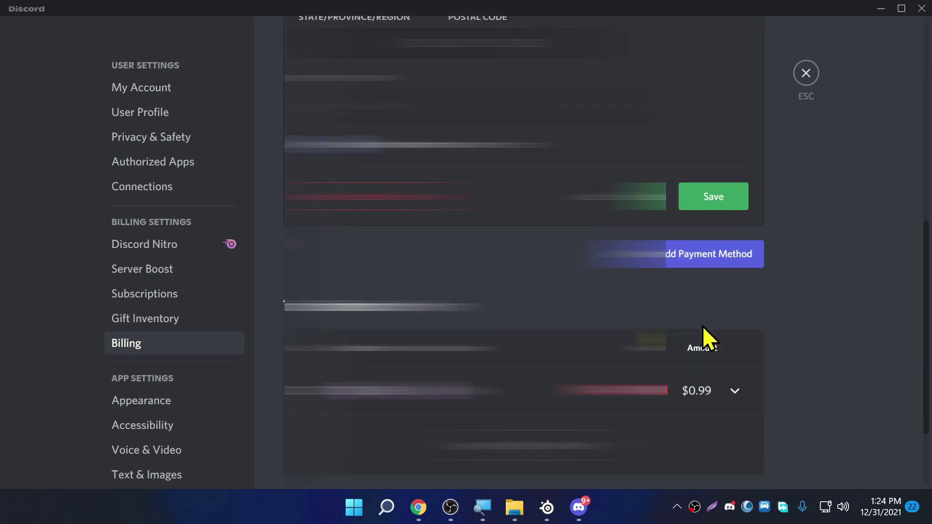
{"action": "left_click", "coordinate": [700, 197]}
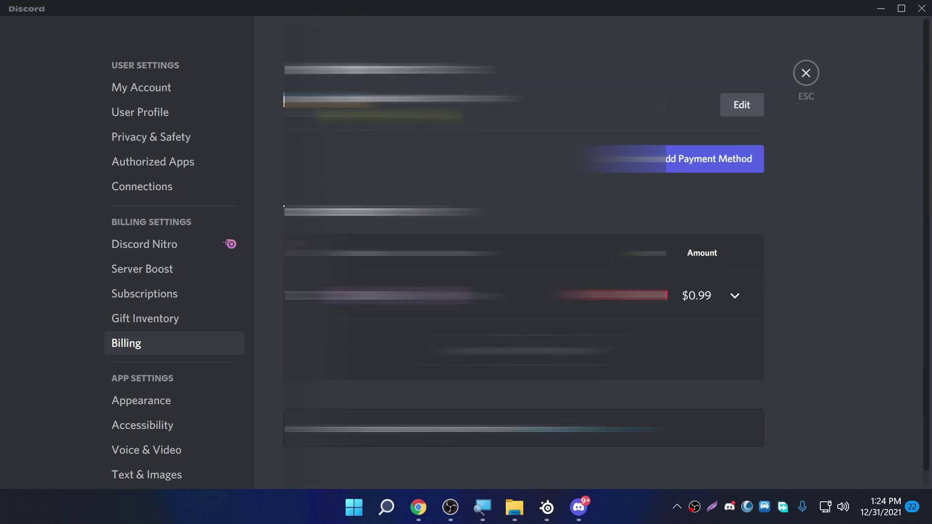
{"action": "left_click", "coordinate": [751, 105]}
{"action": "scroll", "coordinate": [391, 292], "scroll_direction": "down", "scroll_amount": 5}
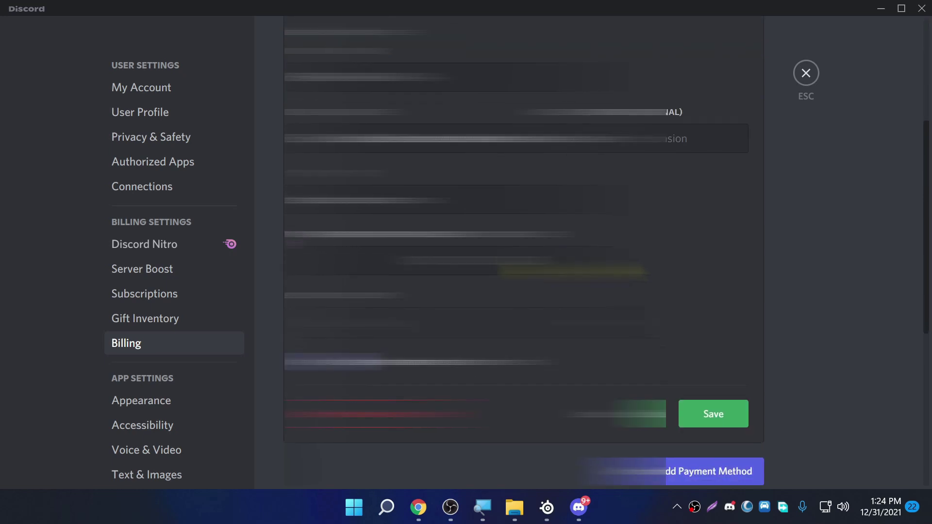
{"action": "left_click", "coordinate": [389, 278]}
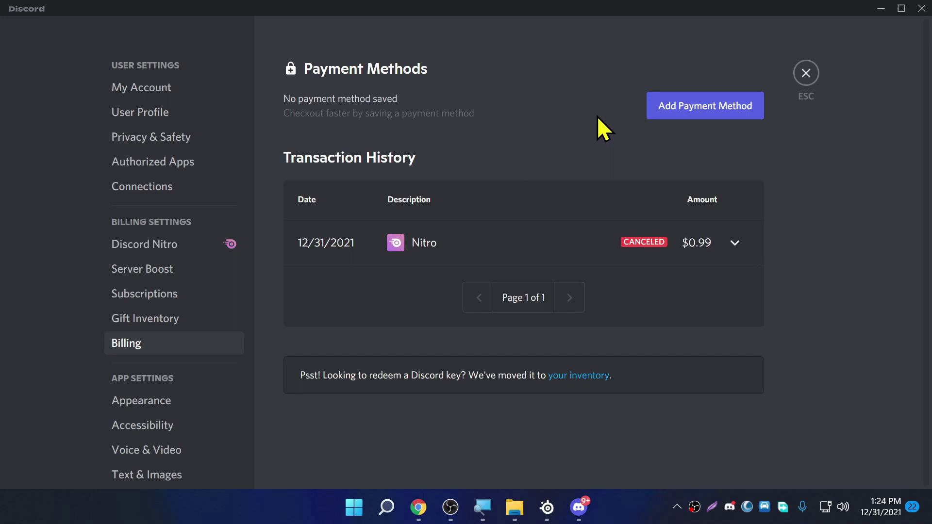
{"action": "left_click", "coordinate": [188, 243]}
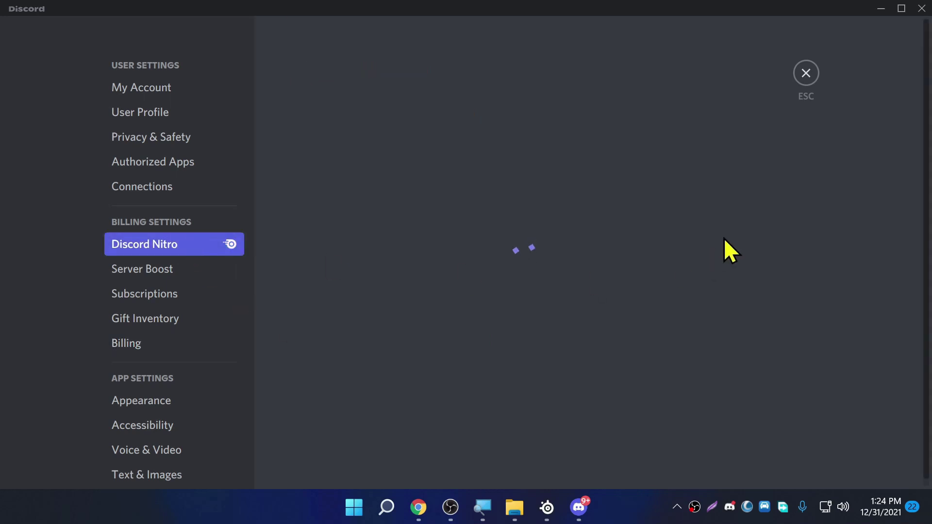